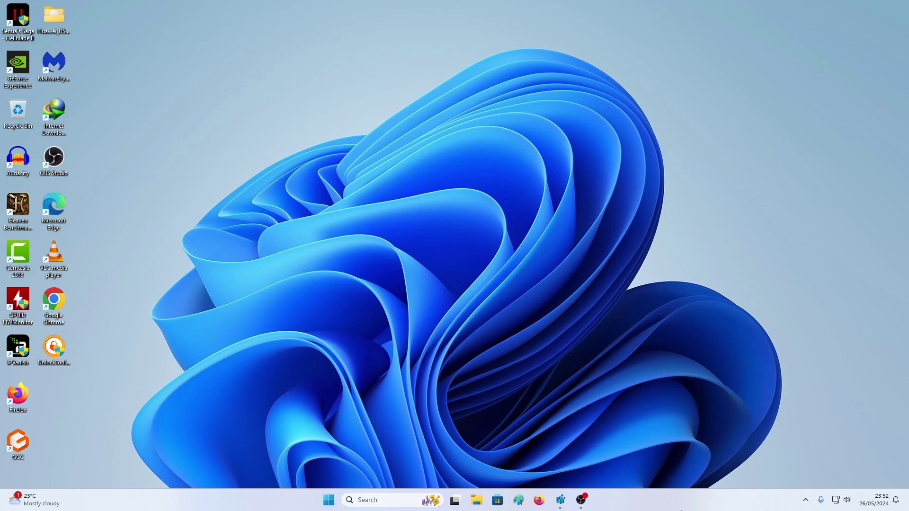
Load the ob2configmaker GitHub profile page in Chrome and maximize the window
double_click(54, 301)
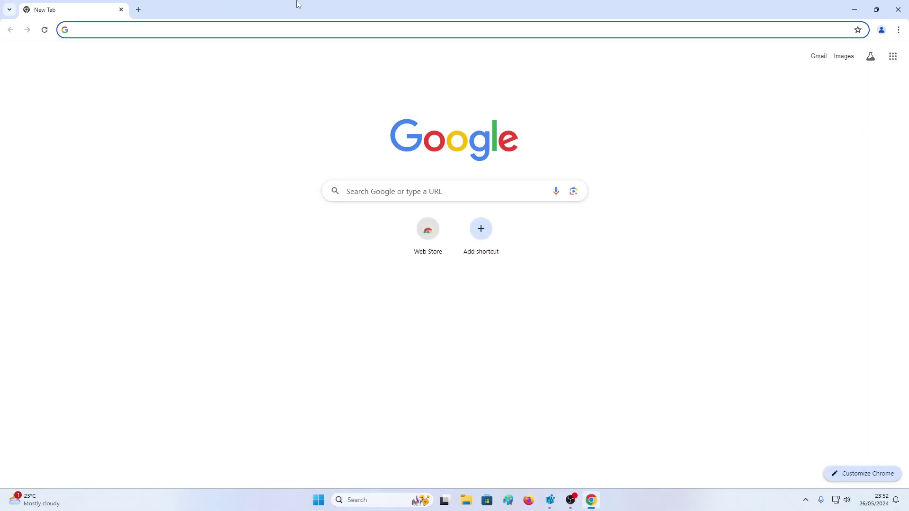
mouse_move(299, 4)
left_mouse_down()
mouse_move(427, 101)
mouse_move(394, 140)
left_mouse_up()
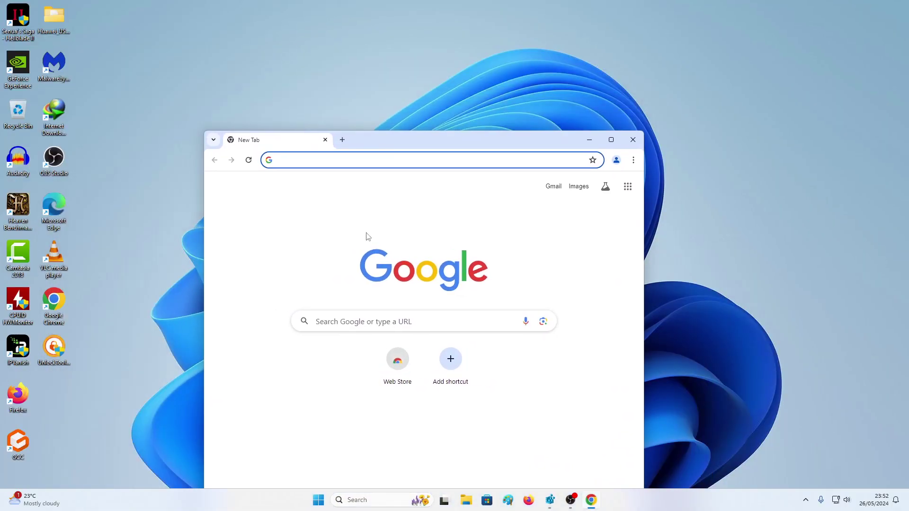
type("githi")
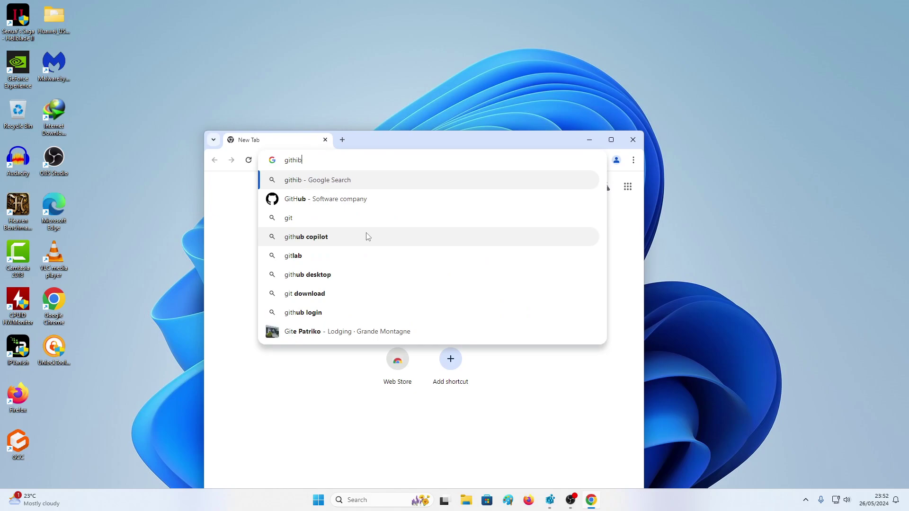
key("BackSpace")
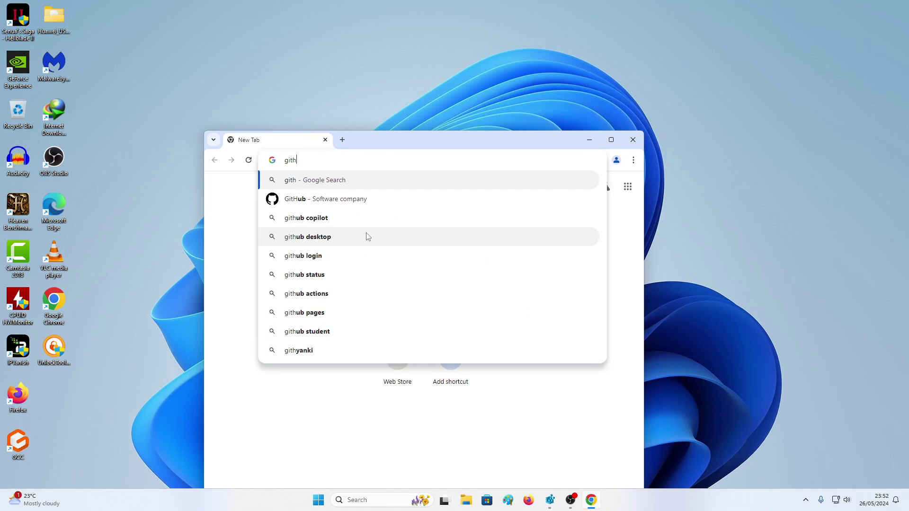
type("ub.com/")
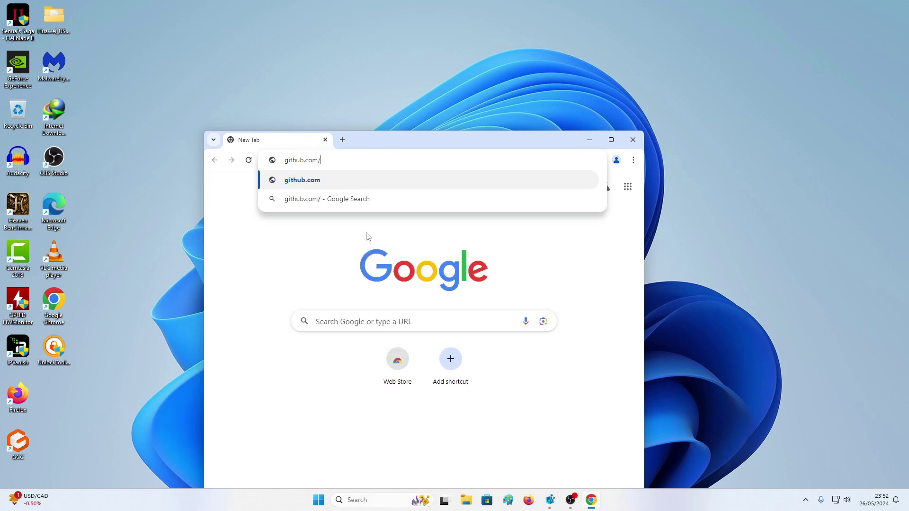
type("ob2co")
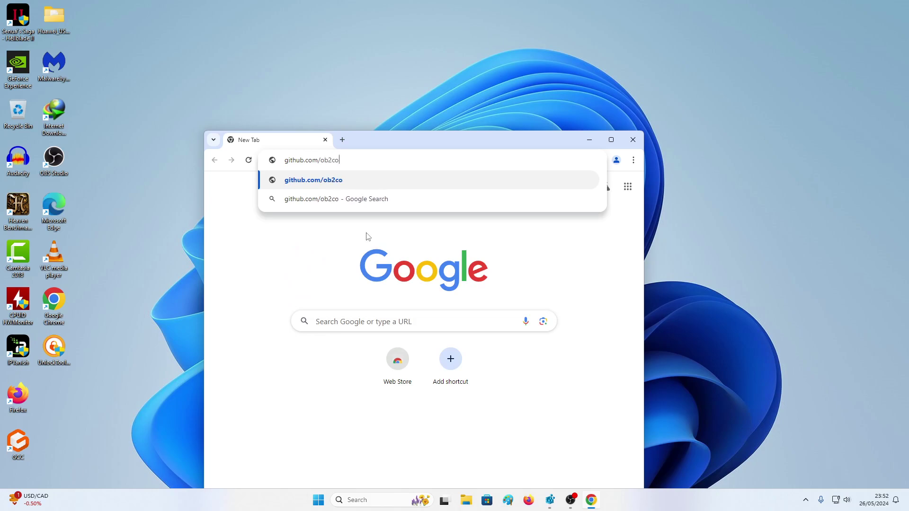
type("nfigmaker")
key("Return")
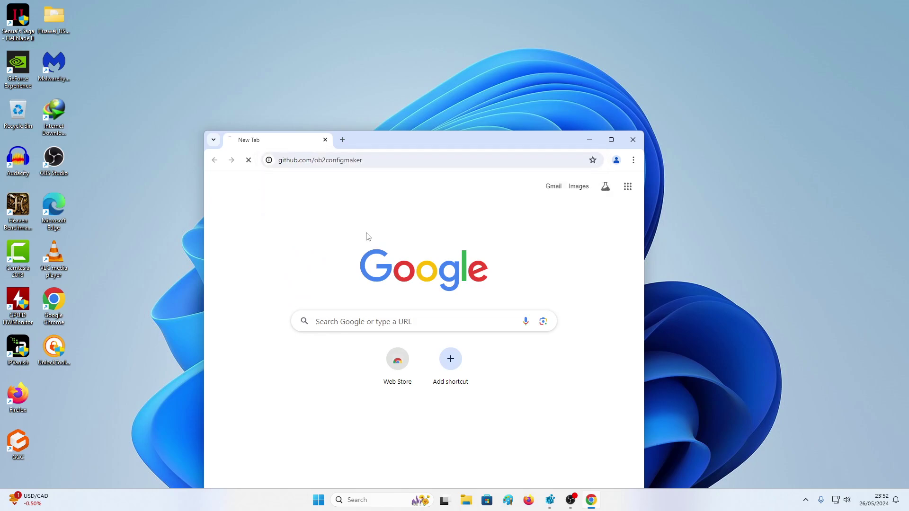
double_click(355, 140)
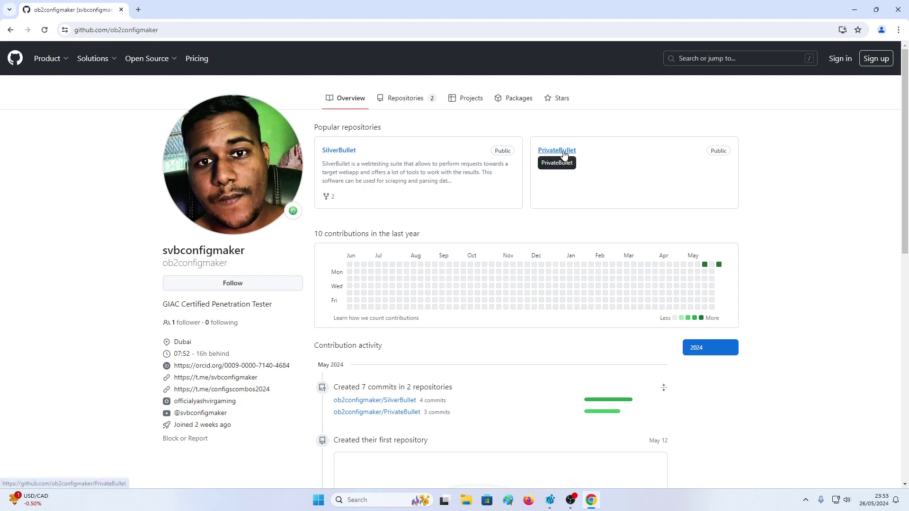
Open the SilverBullet repository and bring up the context menu of its C++ Requirement link
left_click(339, 151)
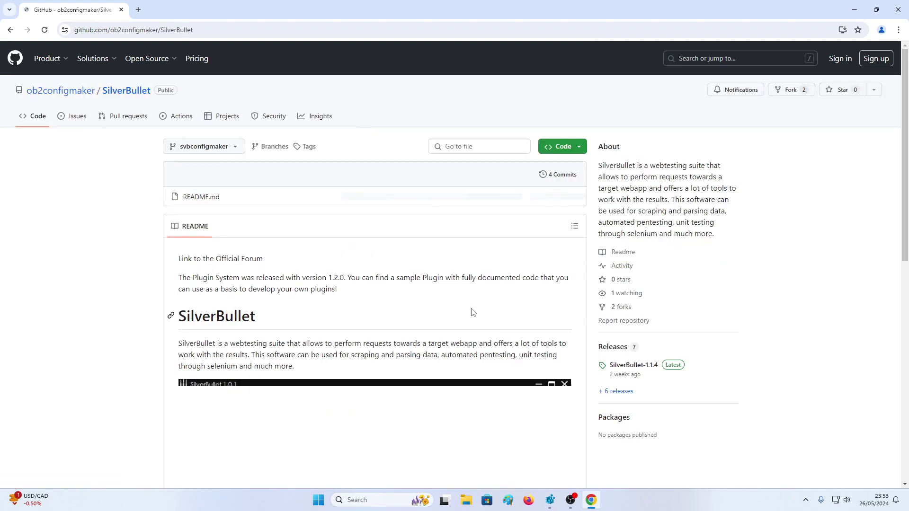
left_click_drag(905, 121, 899, 259)
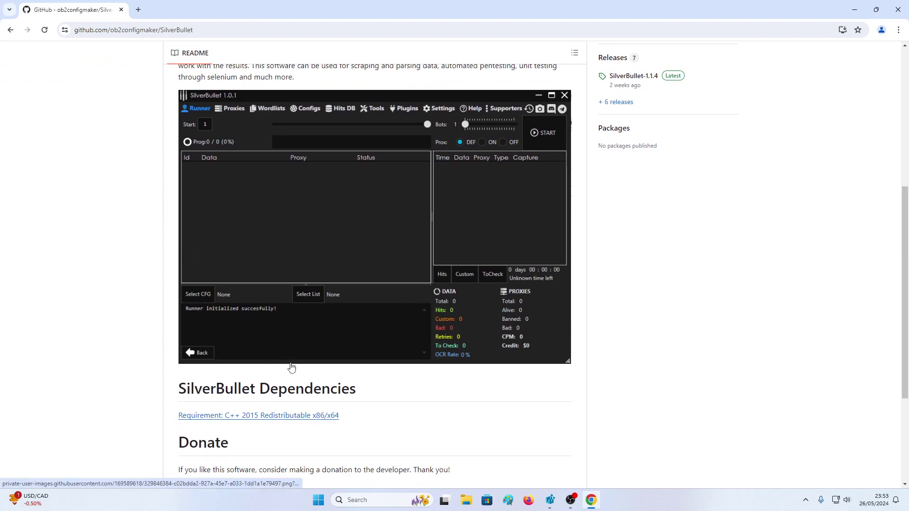
mouse_move(268, 389)
left_click_drag(225, 391, 304, 391)
left_click(304, 391)
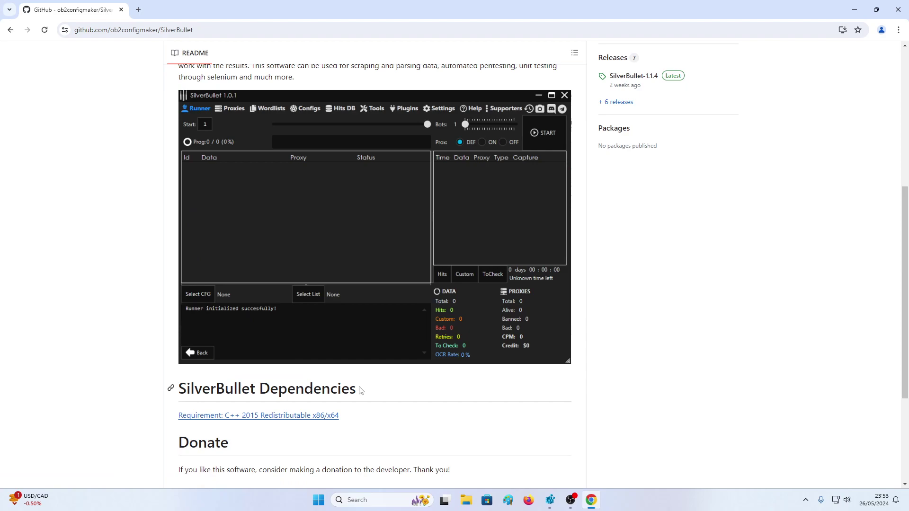
left_click_drag(361, 391, 260, 392)
left_click(362, 402)
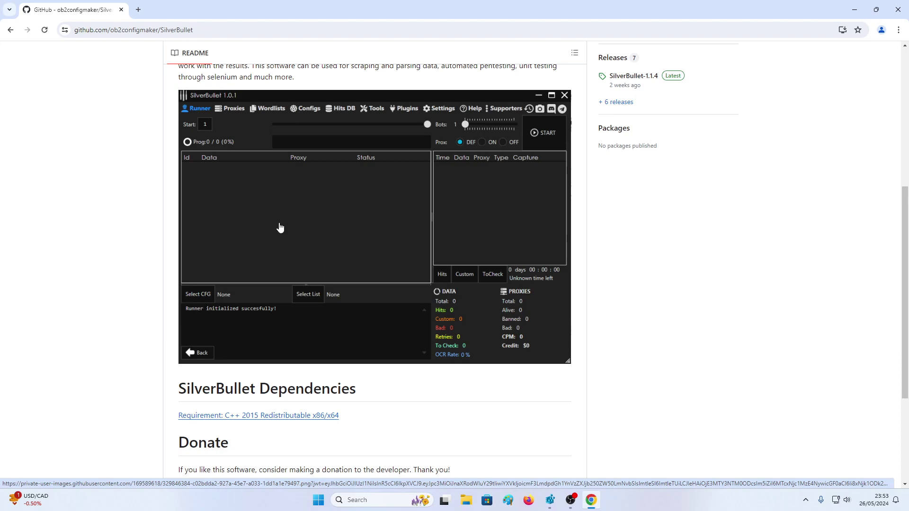
right_click(249, 418)
Open the Visual C++ 2015 Redistributable page in a new tab, check the vc_redist file names, then close it
left_click(316, 322)
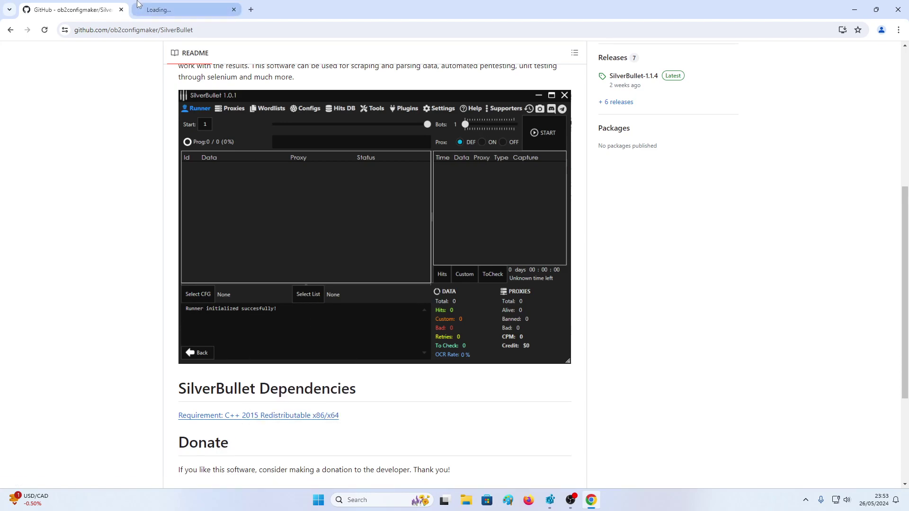
left_click(138, 7)
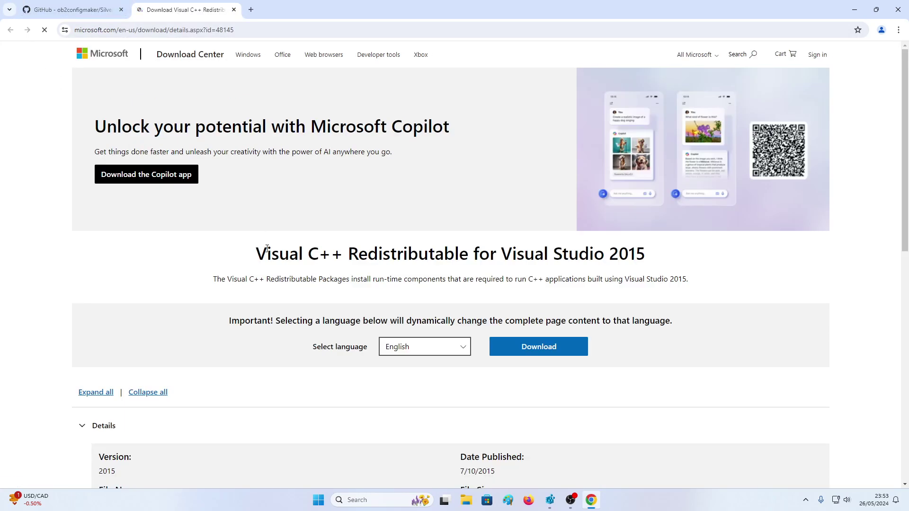
scroll(334, 391, "down", 2)
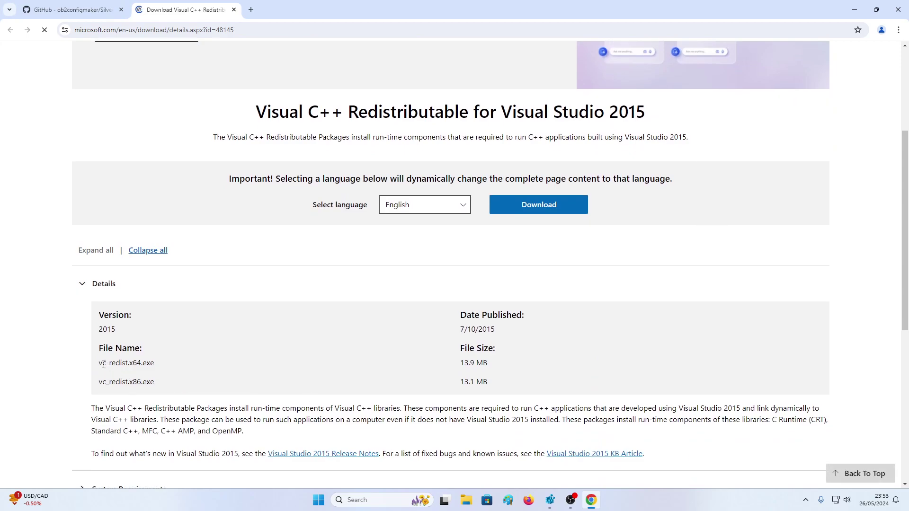
left_click_drag(102, 364, 157, 367)
left_click(126, 367)
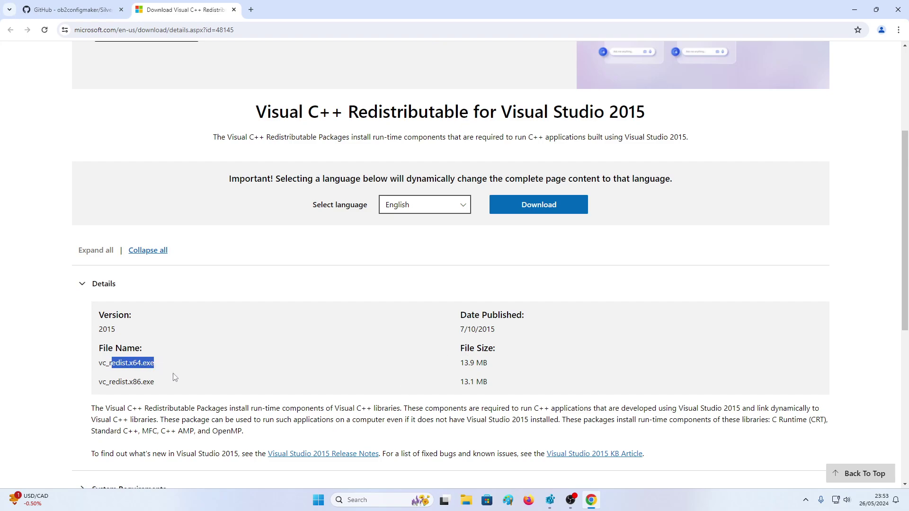
left_click(139, 377)
left_click_drag(125, 364, 143, 365)
left_click(133, 382)
left_click(233, 9)
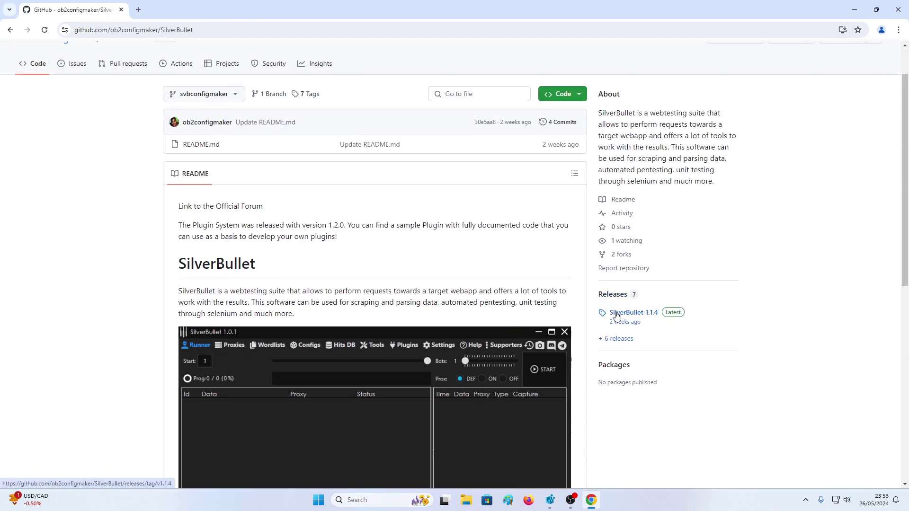
Open the SilverBullet releases page and read through the What's New notes
left_click(616, 295)
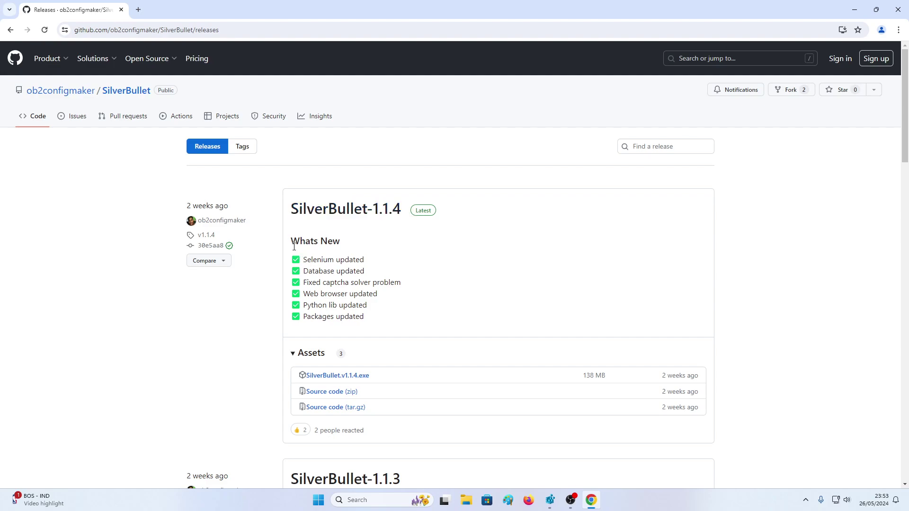
mouse_move(310, 257)
left_mouse_down()
mouse_move(381, 282)
mouse_move(334, 294)
left_mouse_up()
left_click(375, 315)
left_click_drag(375, 315, 306, 282)
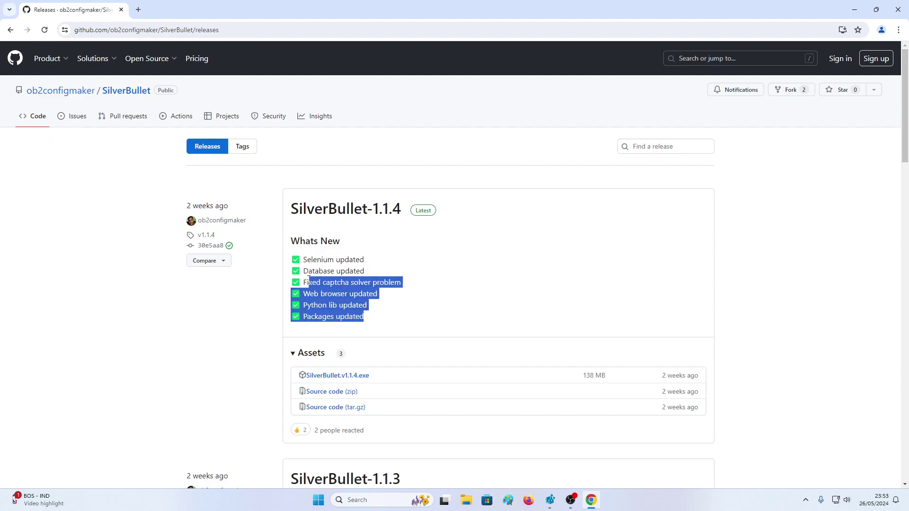
left_click(342, 315)
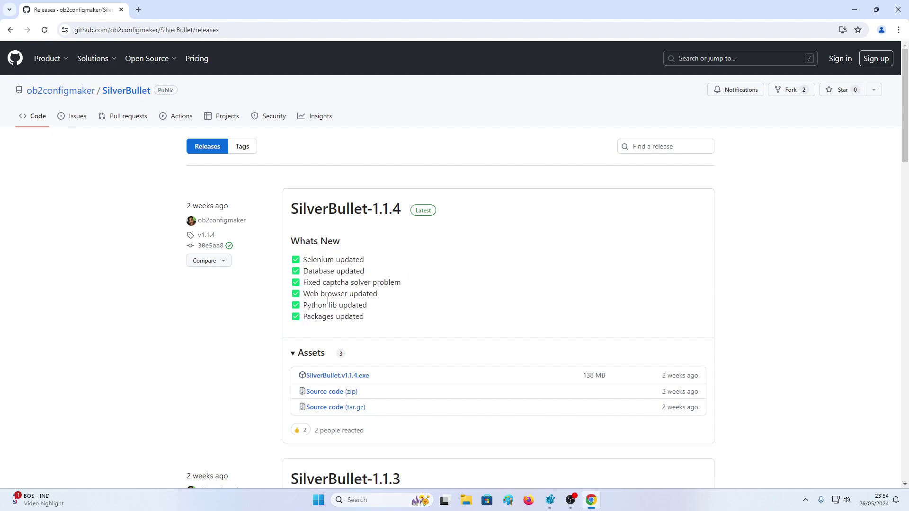
double_click(316, 317)
left_click(384, 321)
left_click_drag(905, 96, 906, 419)
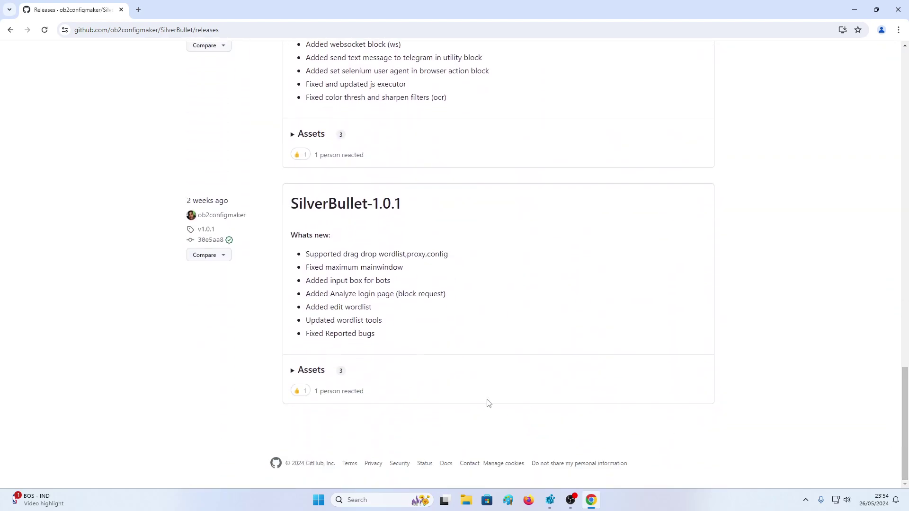
Download SilverBullet.v1.1.4.exe from the release assets and check its download progress
left_click(311, 370)
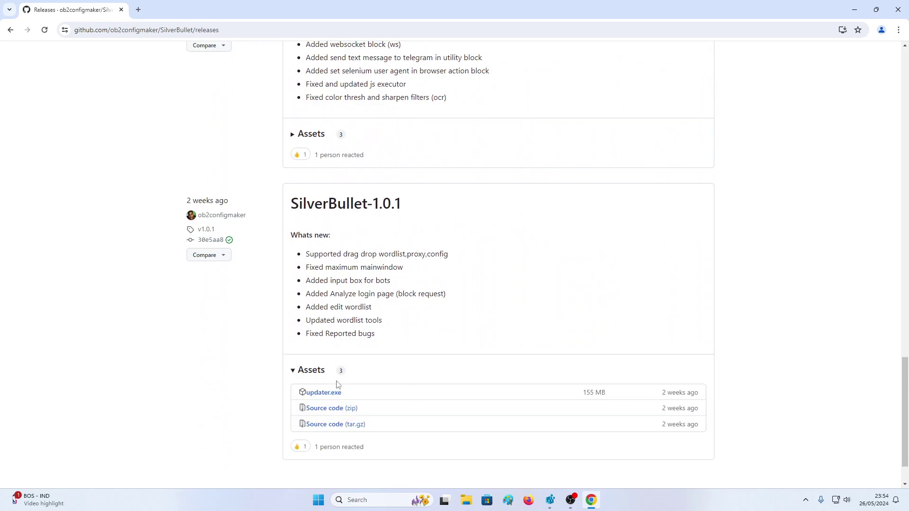
scroll(392, 319, "up", 1)
scroll(477, 251, "up", 1)
scroll(508, 246, "up", 3)
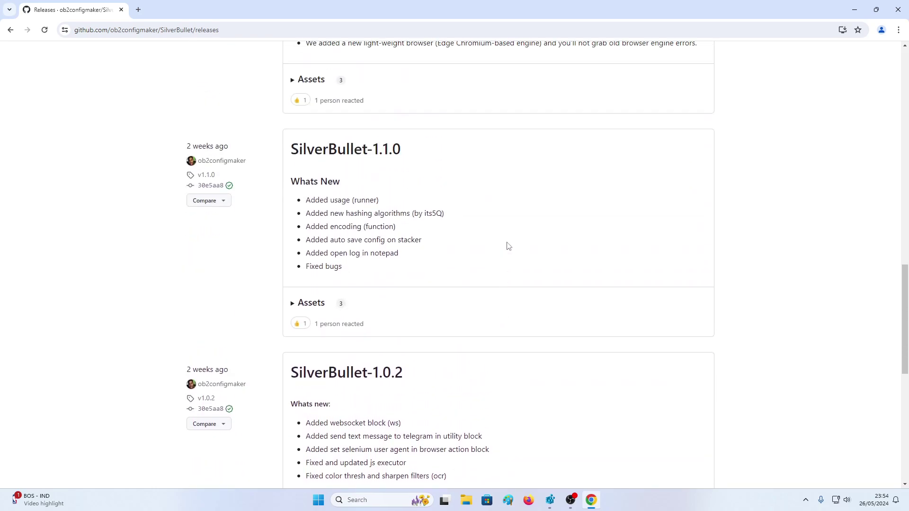
scroll(507, 246, "up", 3)
scroll(512, 254, "up", 3)
scroll(528, 238, "up", 4)
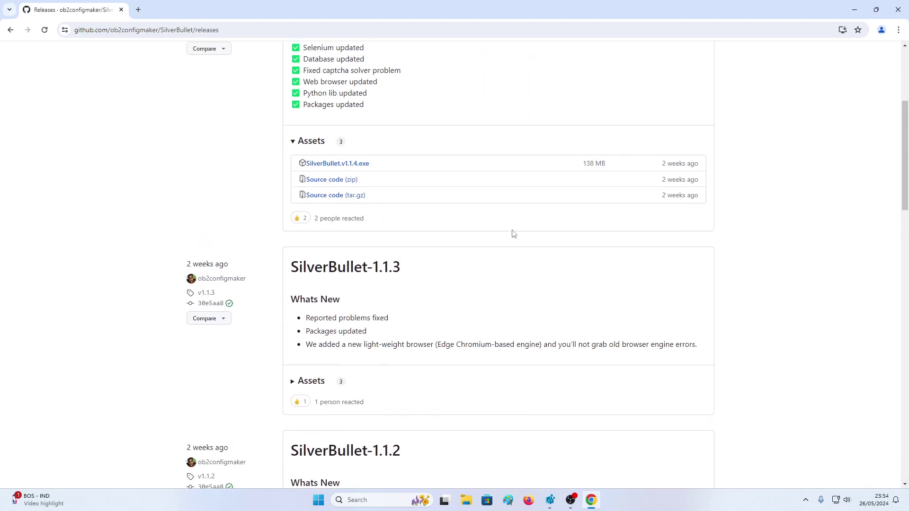
scroll(512, 234, "up", 3)
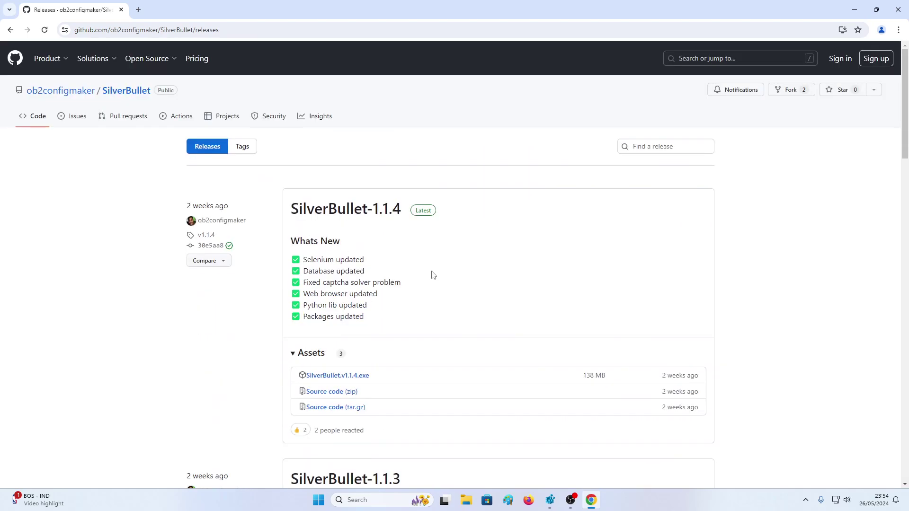
left_click(350, 382)
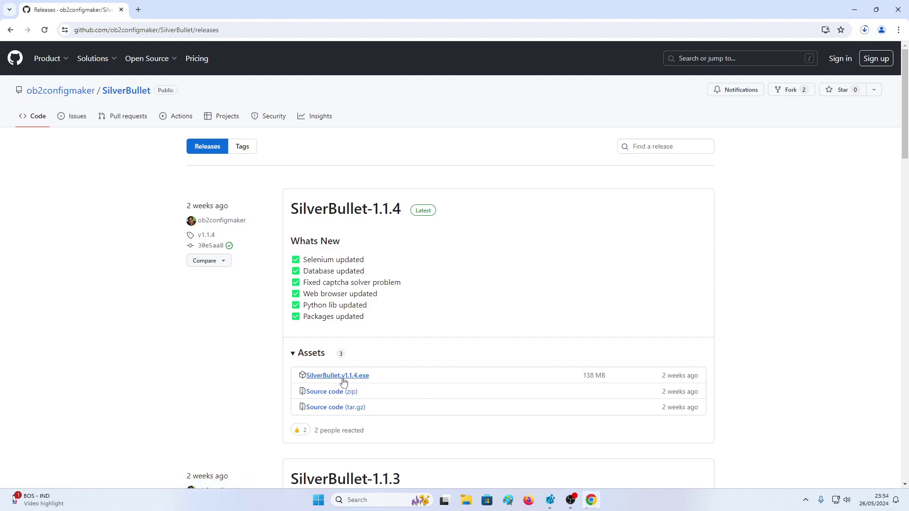
left_click(864, 30)
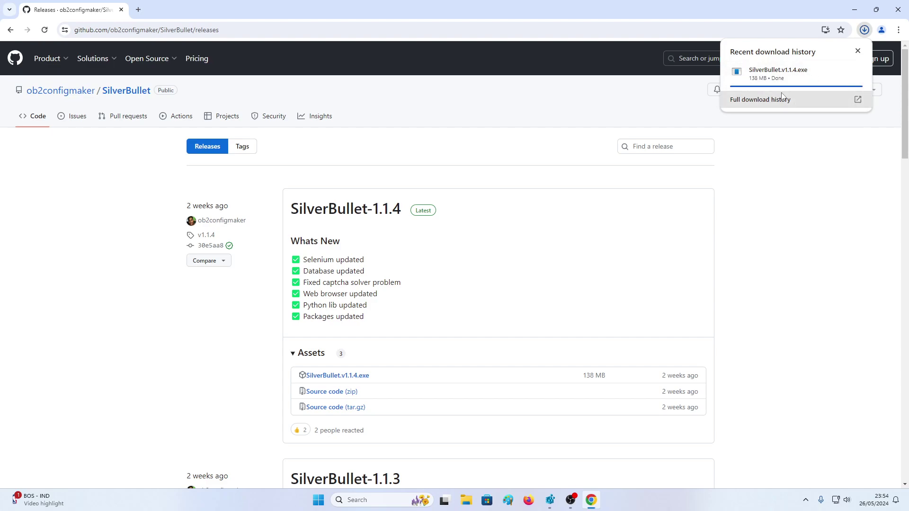
mouse_move(782, 73)
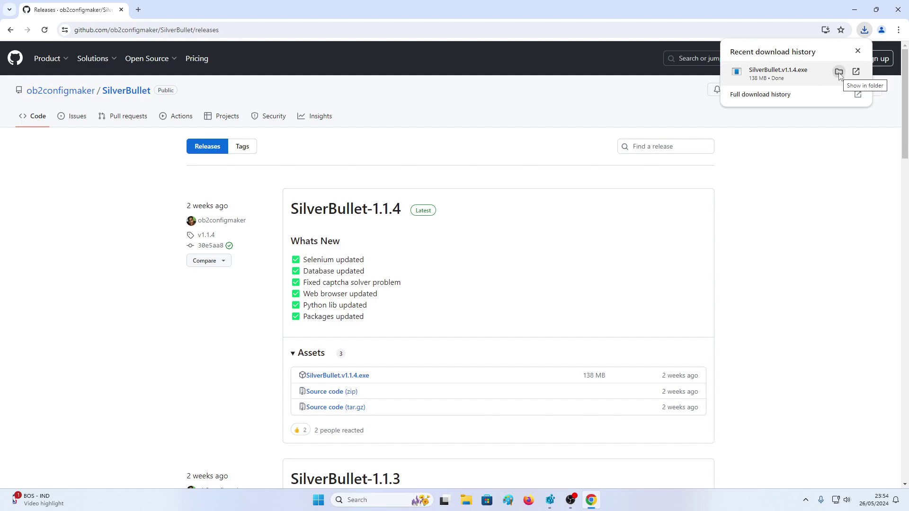
Show SilverBullet.v1.1.4.exe in the Downloads folder from Chrome's download list
left_click(839, 72)
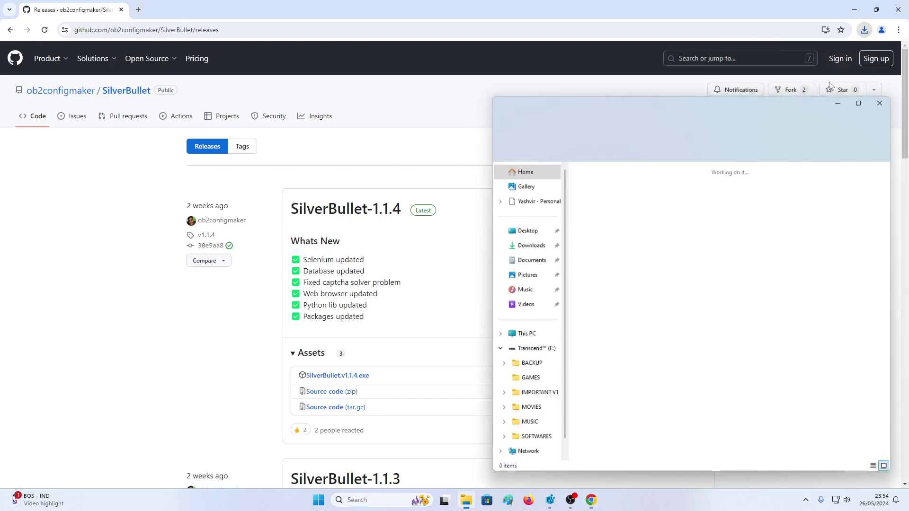
Open SilverBullet.v1.1.4 from File Explorer and get past the SmartScreen warning with Run anyway
right_click(595, 209)
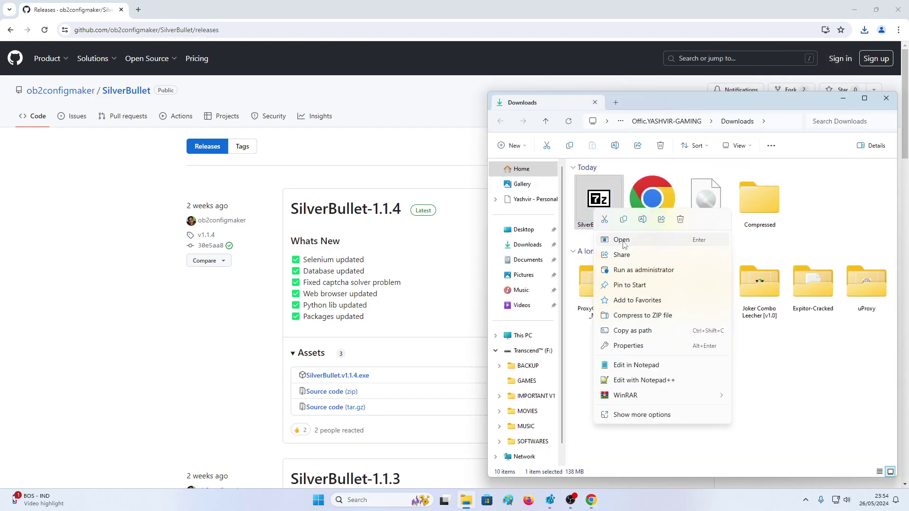
left_click(624, 241)
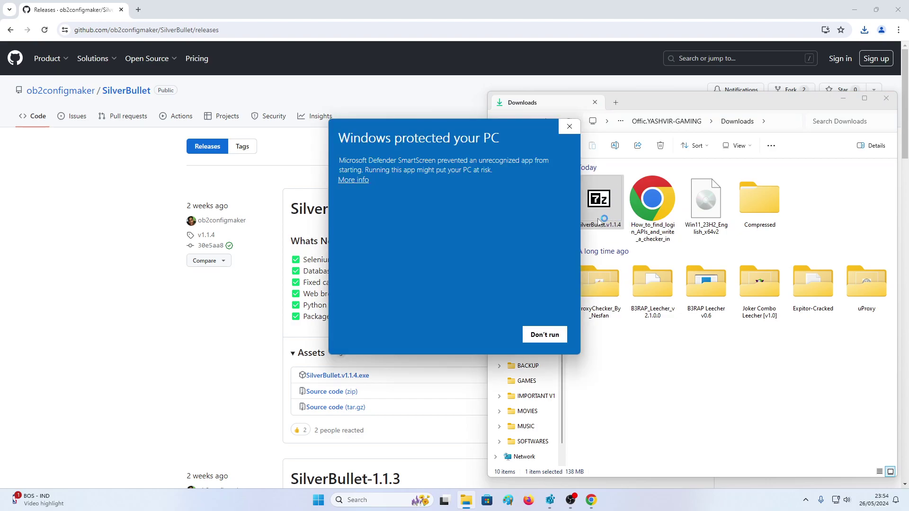
left_click(355, 181)
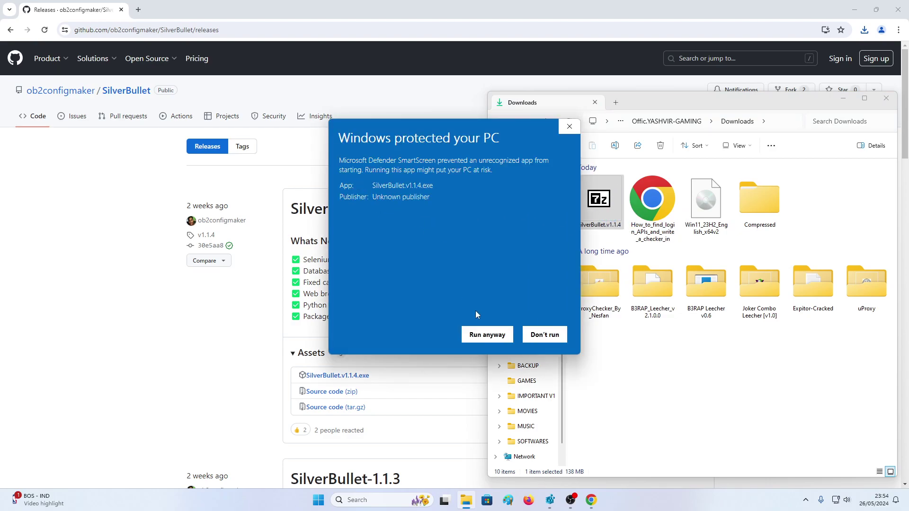
left_click(505, 337)
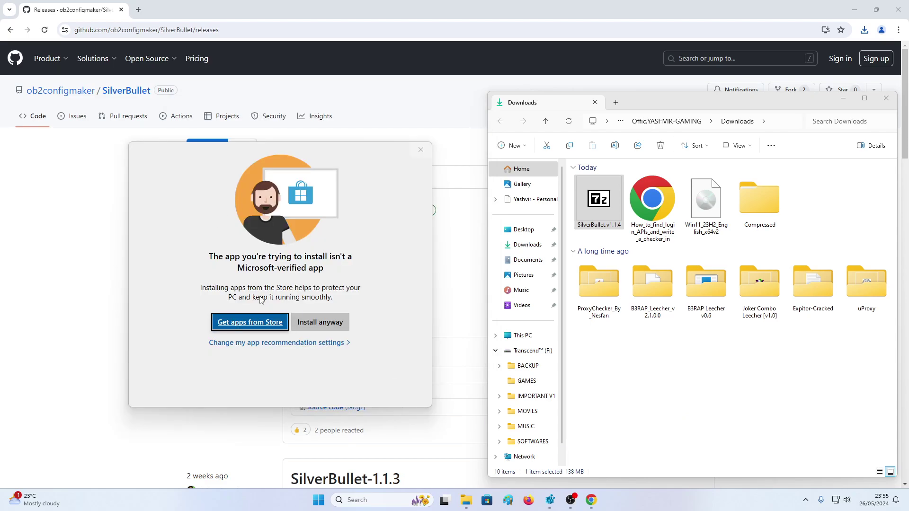
Accept the install warning, extract the archive into Downloads, and open the SilverBullet.v1.1.4 folder
left_click(329, 325)
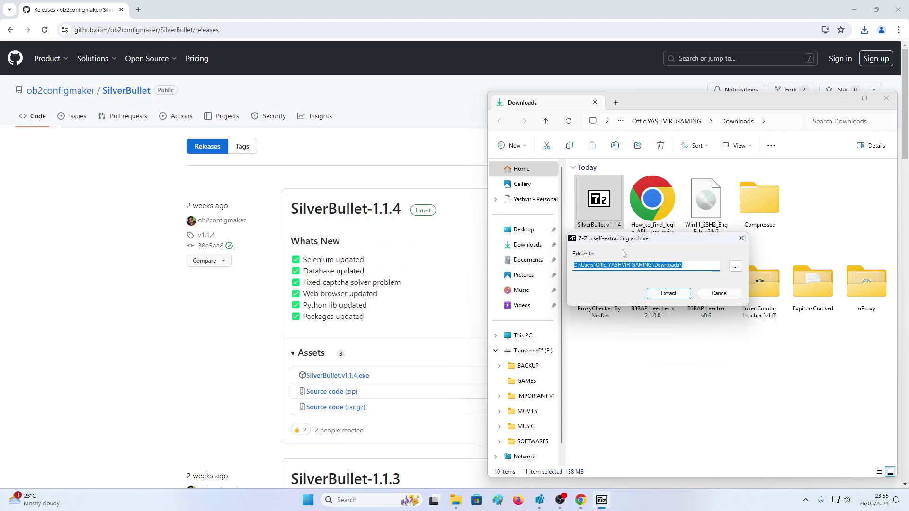
left_click(608, 264)
left_click_drag(608, 265, 688, 264)
left_click(695, 265)
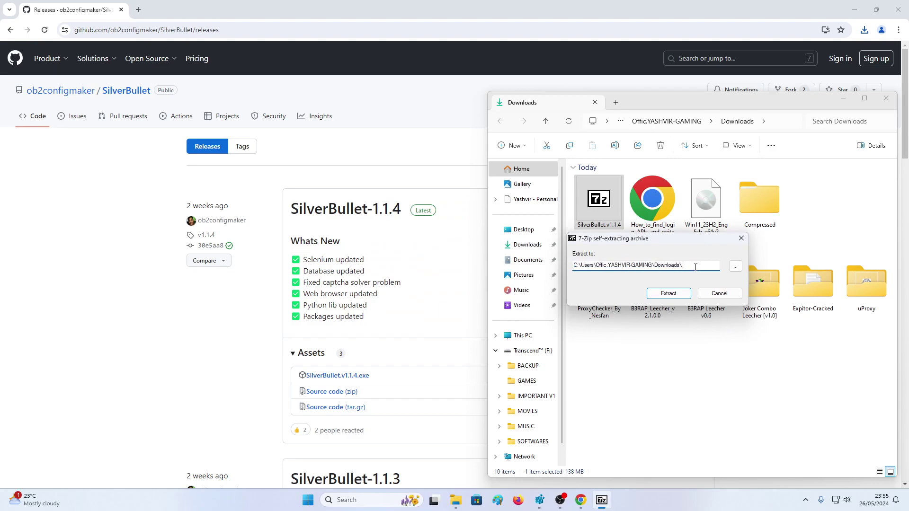
left_click(669, 293)
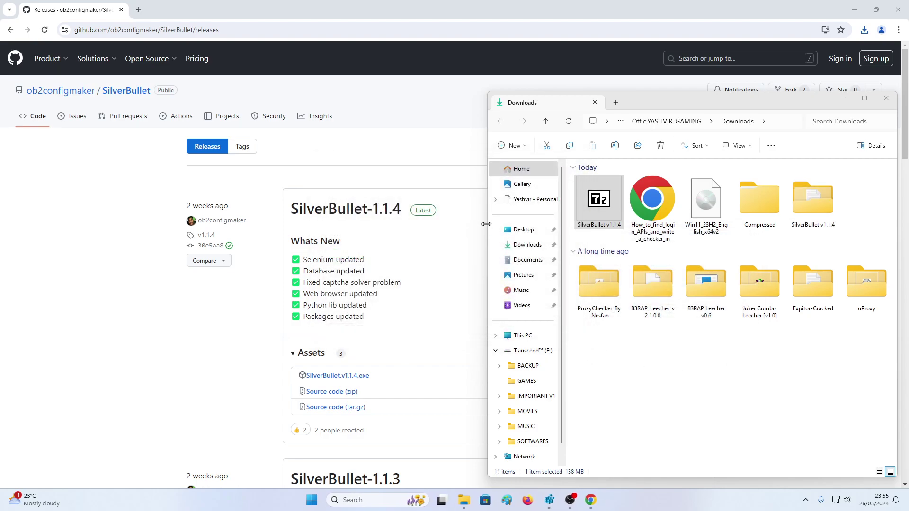
left_click(601, 303)
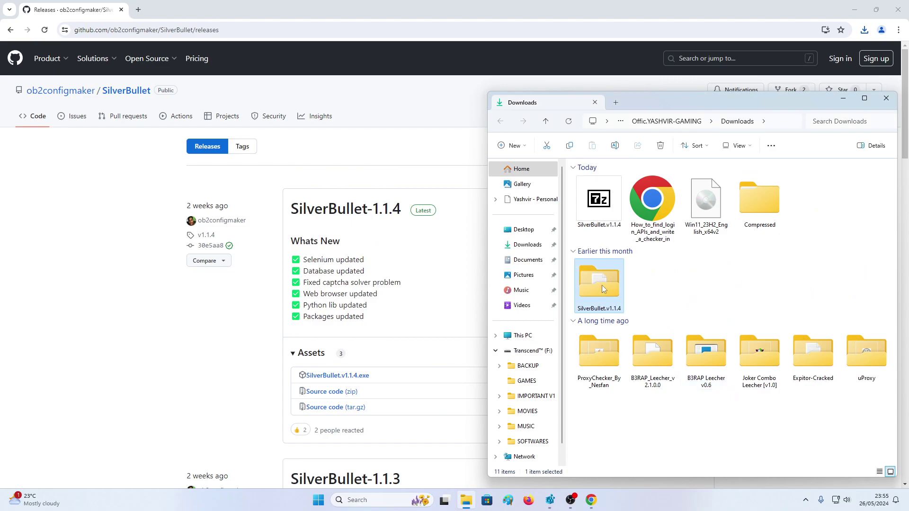
double_click(602, 285)
left_click_drag(697, 108, 531, 176)
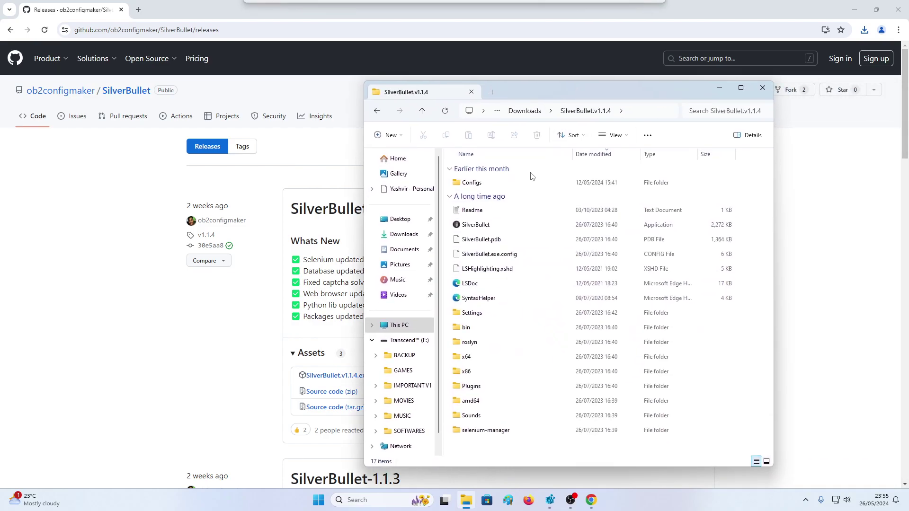
Launch SilverBullet 1.1.4, view Settings, Runner, Proxies, Wordlists and Configs, then quit it
double_click(542, 225)
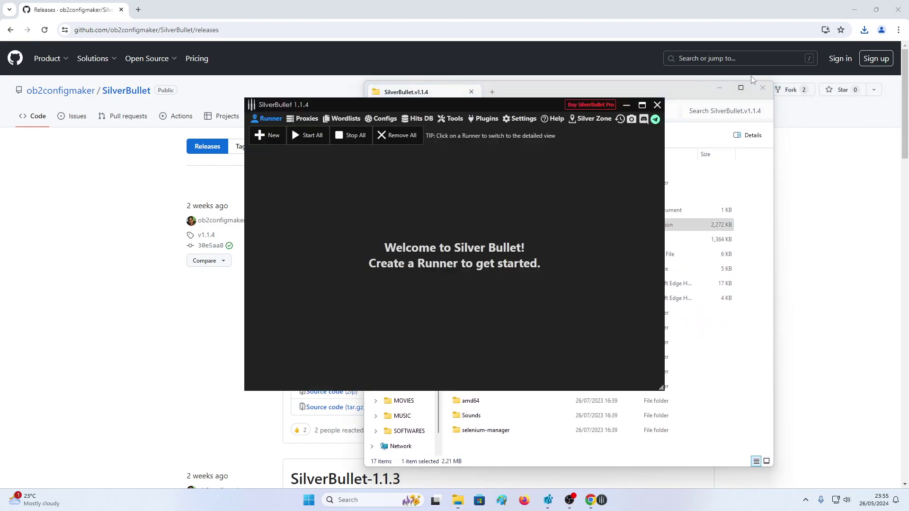
left_click_drag(297, 105, 438, 162)
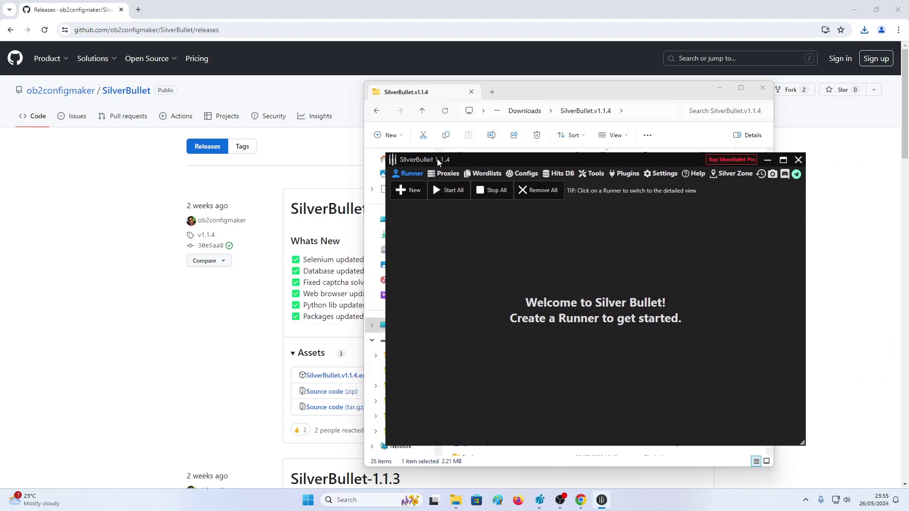
left_click(661, 174)
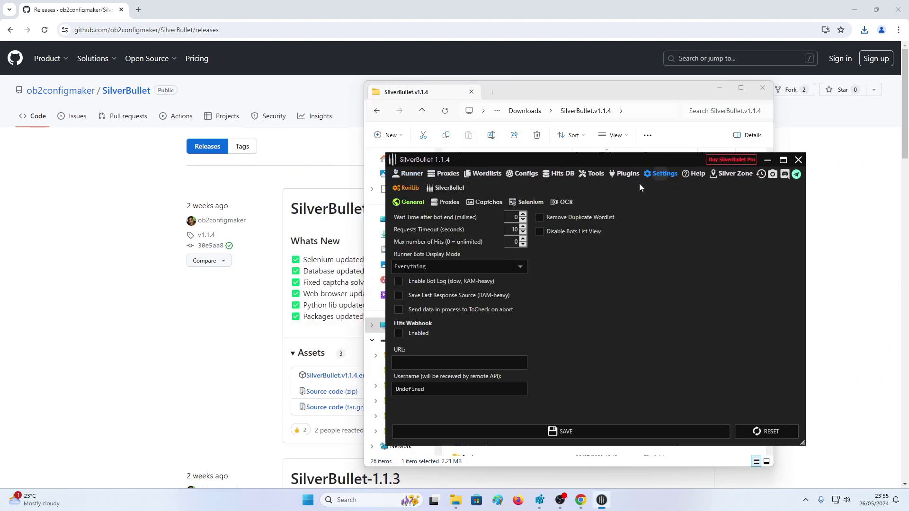
left_click(412, 173)
left_click(449, 173)
left_click(487, 174)
left_click(525, 173)
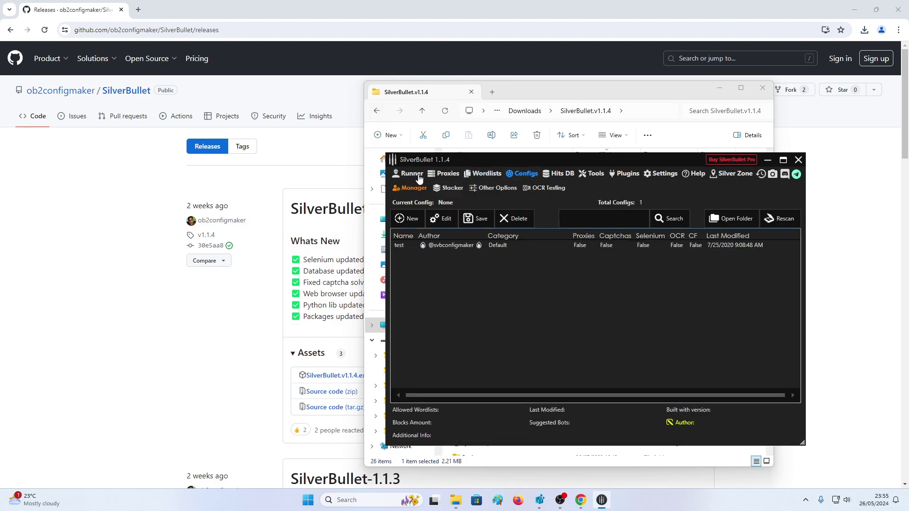
left_click(410, 173)
left_click(799, 160)
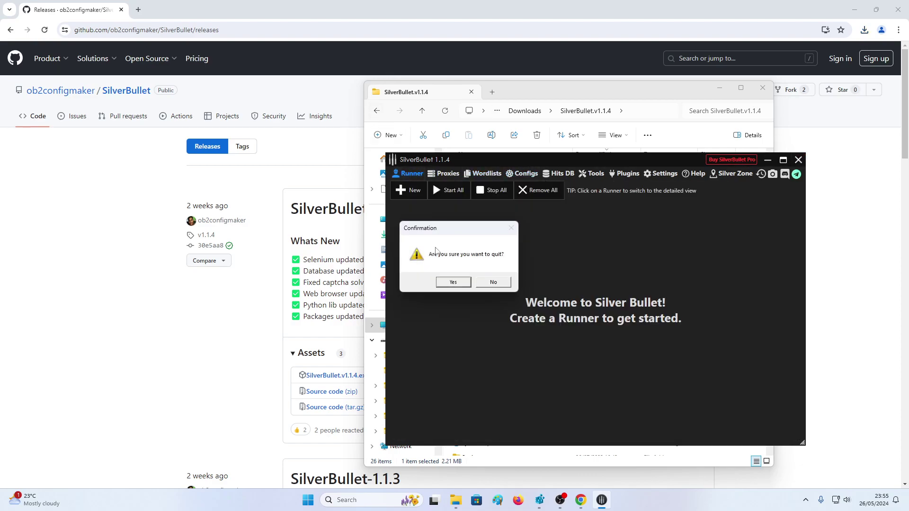
left_click(453, 283)
Close the extracted folder, go back to SilverBullet, and reach PrivateBullet through the owner's profile
left_click(762, 87)
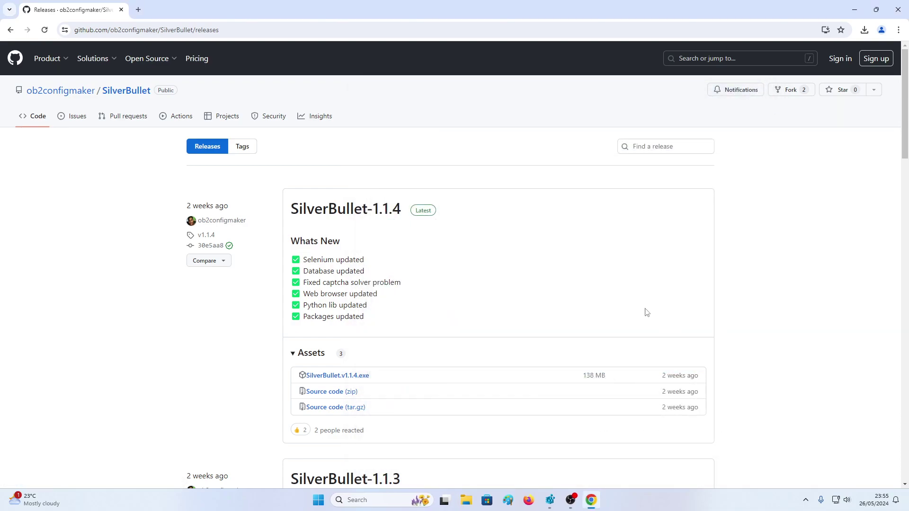
key("alt+Left")
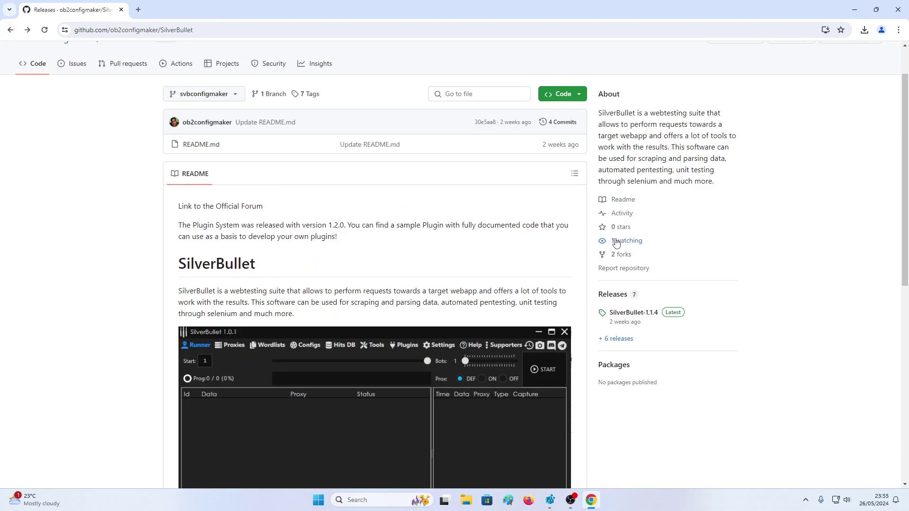
scroll(154, 91, "up", 2)
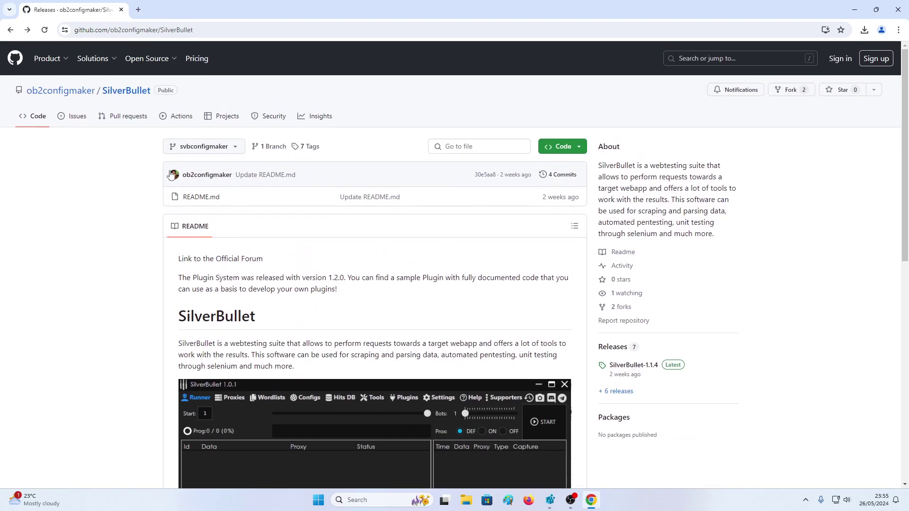
left_click(58, 94)
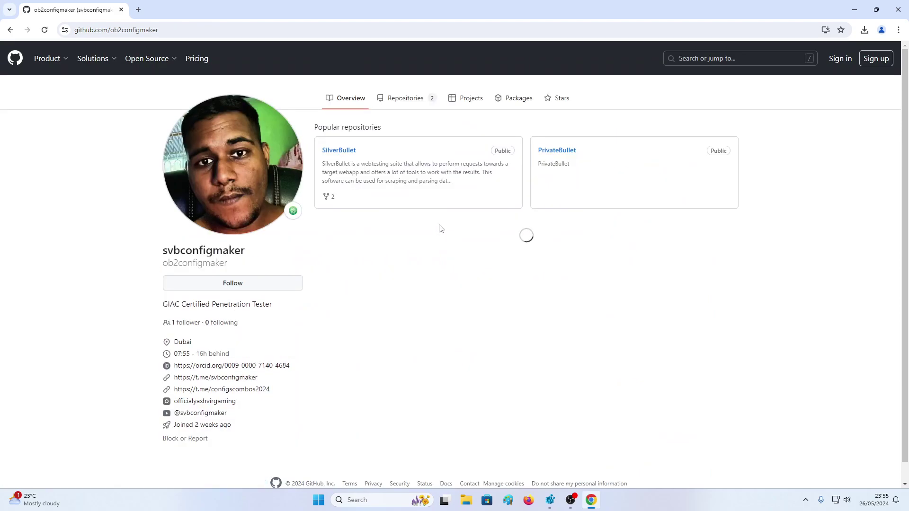
left_click(554, 150)
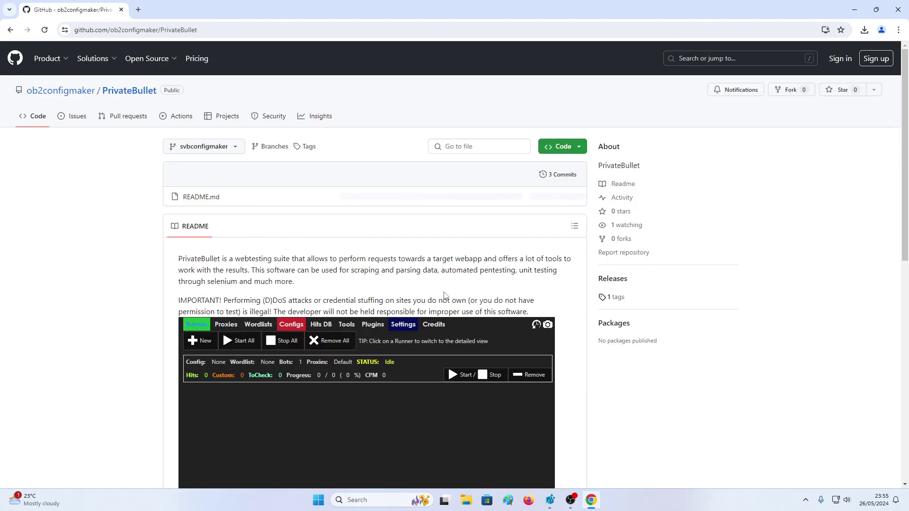
scroll(186, 238, "down", 2)
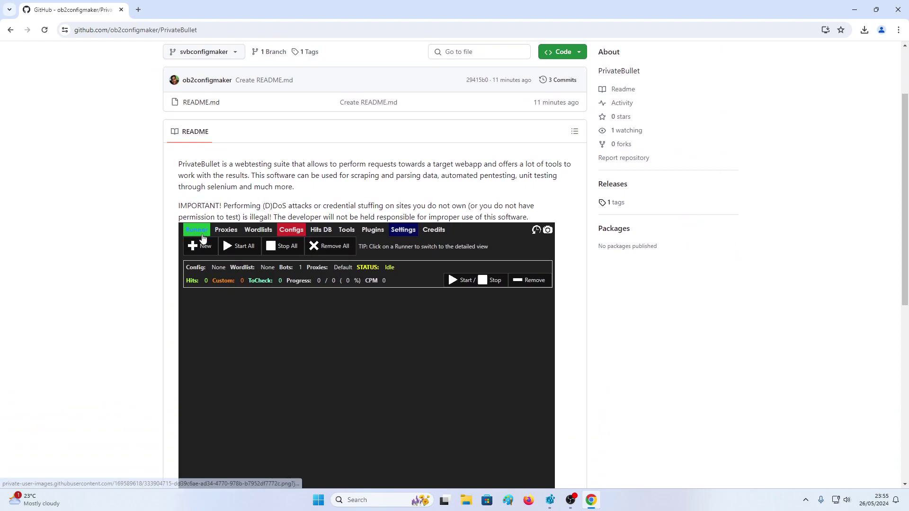
scroll(403, 326, "down", 5)
scroll(402, 328, "up", 5)
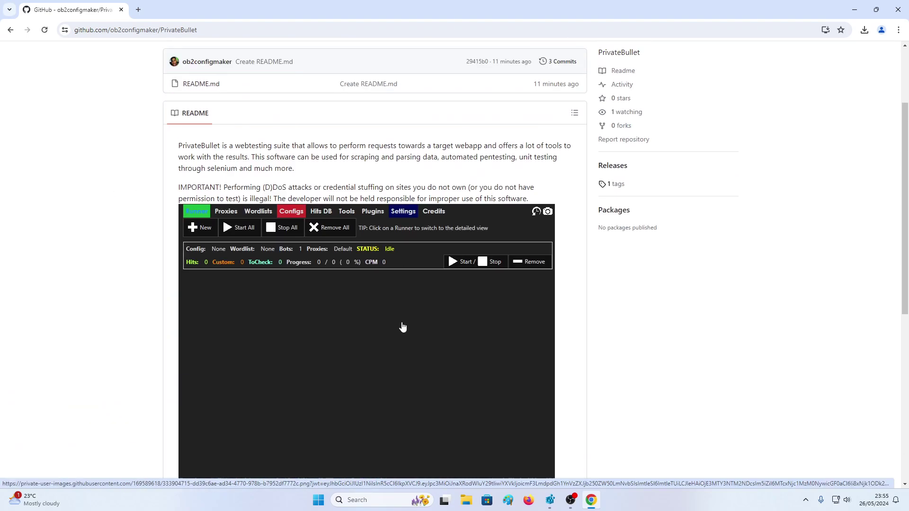
scroll(403, 327, "up", 3)
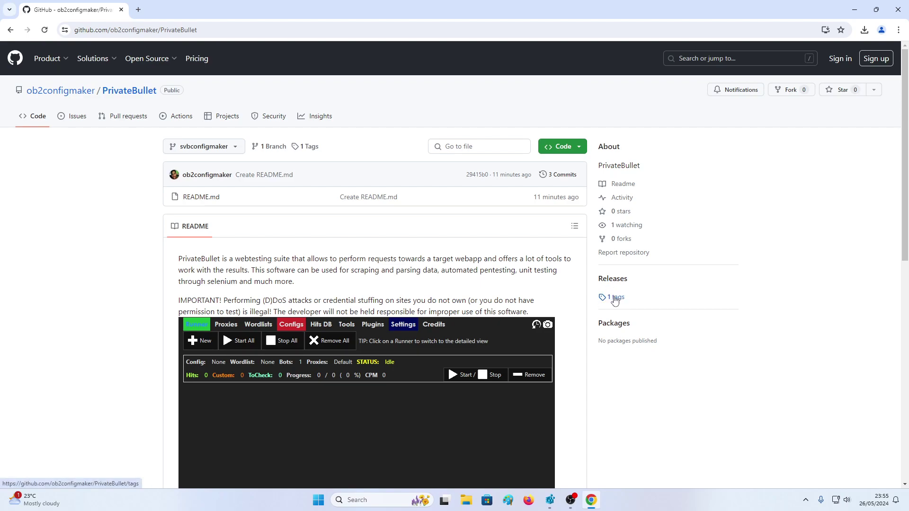
Expand the PrivateBullet.1.0 release assets to show PrivateBullet.1.0.RELEASE.zip (8.88 MB)
left_click(613, 280)
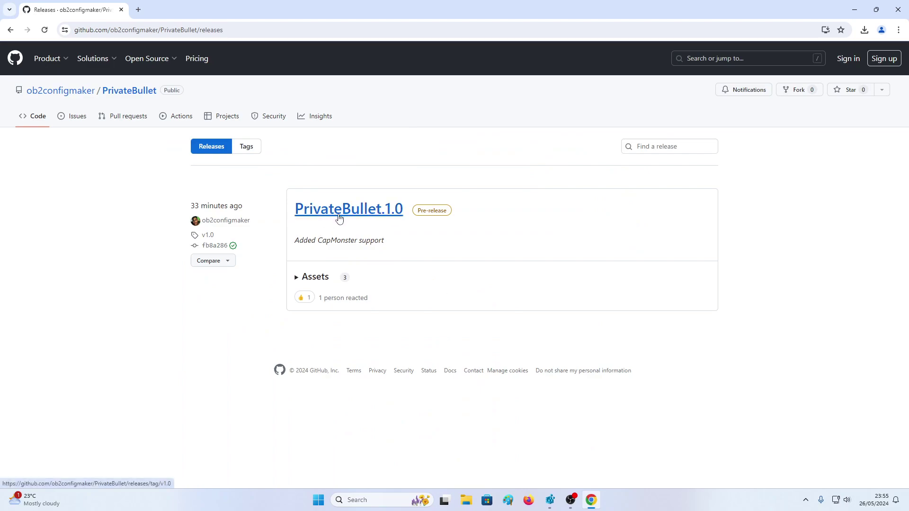
left_click_drag(415, 213, 492, 216)
left_click(512, 222)
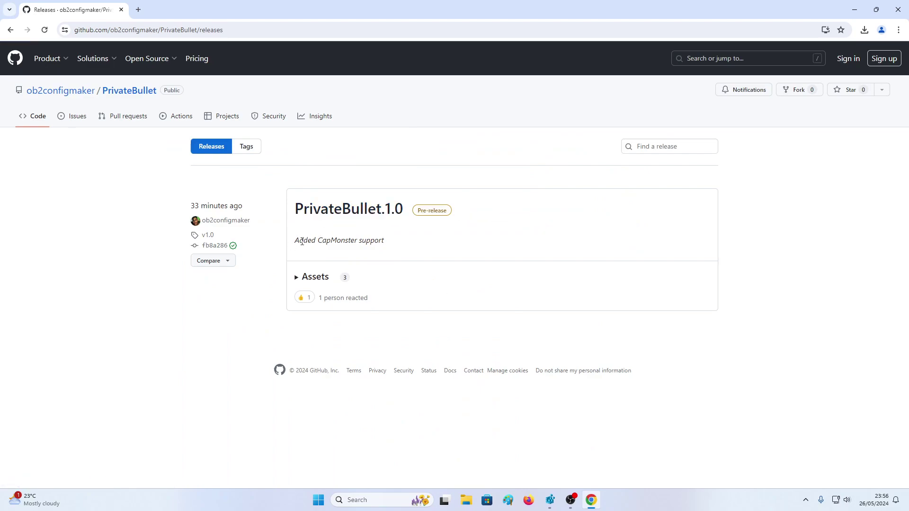
left_click_drag(303, 241, 389, 248)
left_click(415, 249)
left_click(298, 279)
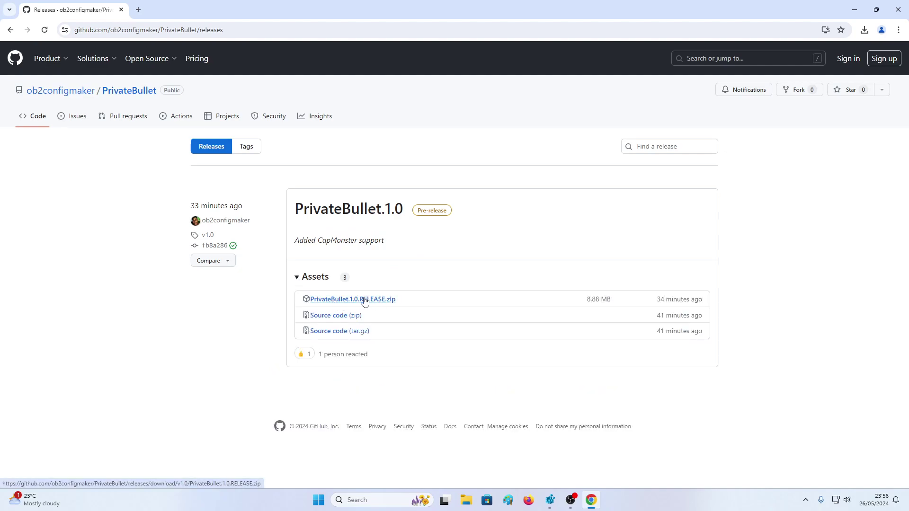
mouse_move(584, 304)
left_mouse_down()
mouse_move(634, 304)
mouse_move(561, 304)
left_mouse_up()
left_click(637, 304)
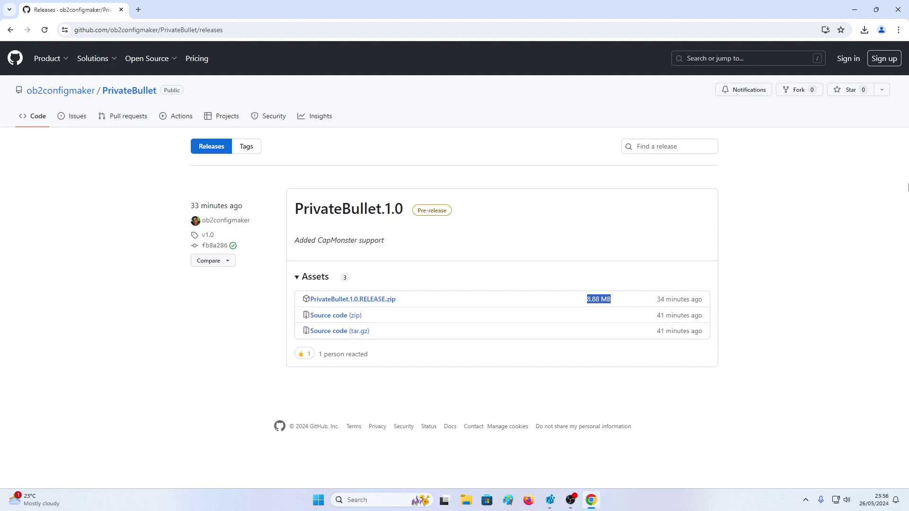